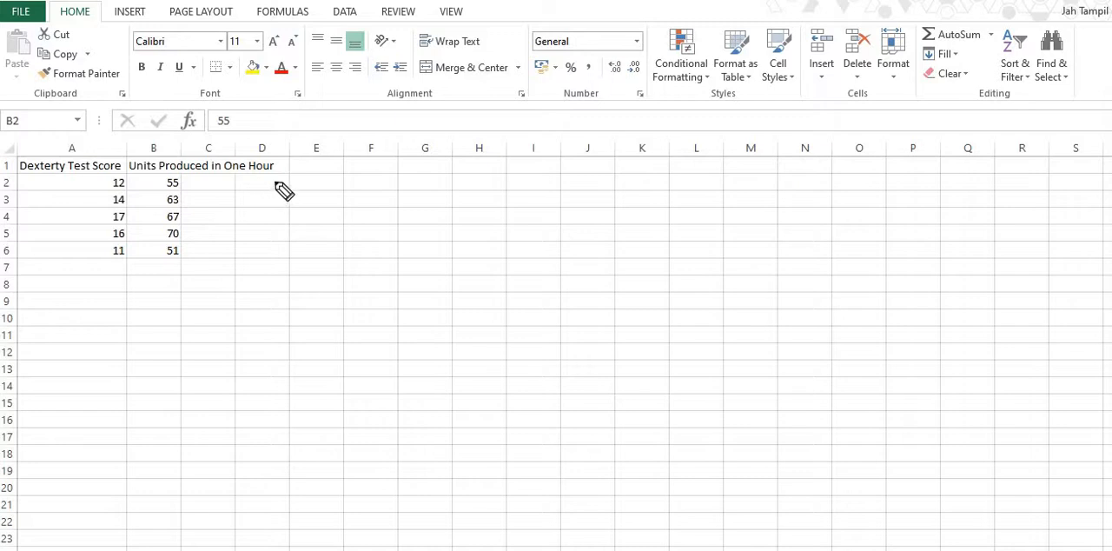
Handwrite the heading "Scatterplot:" in ink beside the data table.
{"action": "mouse_move", "coordinate": [293, 191]}
{"action": "left_mouse_down"}
{"action": "mouse_move", "coordinate": [283, 228]}
{"action": "mouse_move", "coordinate": [257, 222]}
{"action": "mouse_move", "coordinate": [331, 212]}
{"action": "left_mouse_up"}
{"action": "mouse_move", "coordinate": [313, 176]}
{"action": "left_mouse_down"}
{"action": "mouse_move", "coordinate": [314, 221]}
{"action": "mouse_move", "coordinate": [325, 198]}
{"action": "left_mouse_up"}
{"action": "mouse_move", "coordinate": [332, 179]}
{"action": "left_mouse_down"}
{"action": "mouse_move", "coordinate": [326, 220]}
{"action": "mouse_move", "coordinate": [357, 199]}
{"action": "left_mouse_up"}
{"action": "mouse_move", "coordinate": [352, 201]}
{"action": "left_mouse_down"}
{"action": "mouse_move", "coordinate": [354, 246]}
{"action": "mouse_move", "coordinate": [355, 217]}
{"action": "left_mouse_up"}
{"action": "mouse_move", "coordinate": [372, 178]}
{"action": "left_mouse_down"}
{"action": "mouse_move", "coordinate": [372, 221]}
{"action": "mouse_move", "coordinate": [382, 203]}
{"action": "mouse_move", "coordinate": [395, 221]}
{"action": "left_mouse_up"}
{"action": "left_click_drag", "start_coordinate": [388, 199], "coordinate": [402, 197]}
{"action": "left_click", "coordinate": [404, 187]}
{"action": "left_click", "coordinate": [403, 210]}
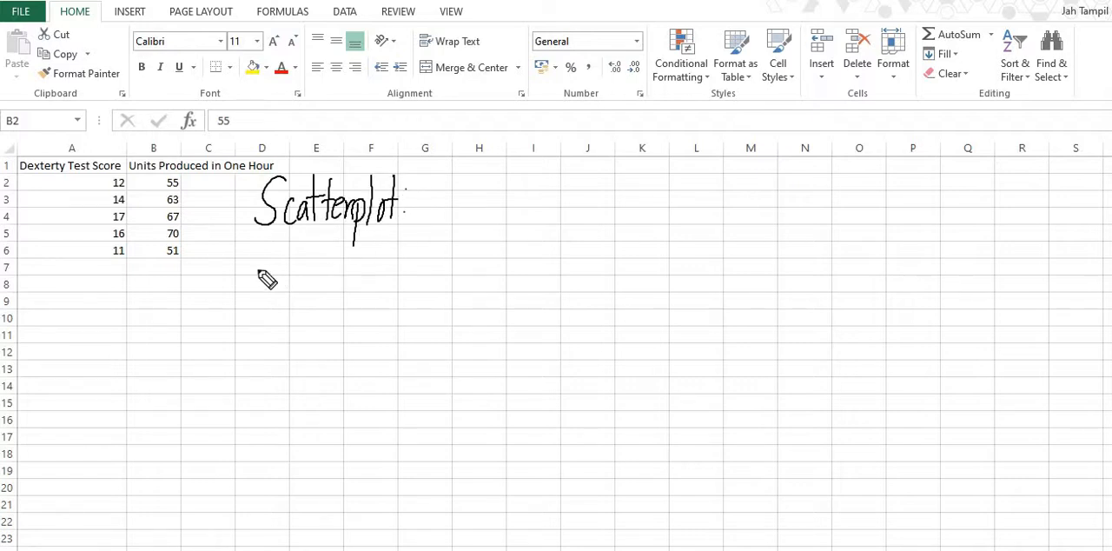
Sketch a pair of axes below the heading, labelled "x (ind. var)" and "y (dep. var)".
{"action": "mouse_move", "coordinate": [259, 244]}
{"action": "left_mouse_down"}
{"action": "mouse_move", "coordinate": [268, 356]}
{"action": "mouse_move", "coordinate": [521, 371]}
{"action": "mouse_move", "coordinate": [553, 387]}
{"action": "left_mouse_up"}
{"action": "mouse_move", "coordinate": [231, 228]}
{"action": "left_mouse_down"}
{"action": "mouse_move", "coordinate": [240, 242]}
{"action": "mouse_move", "coordinate": [251, 227]}
{"action": "left_mouse_up"}
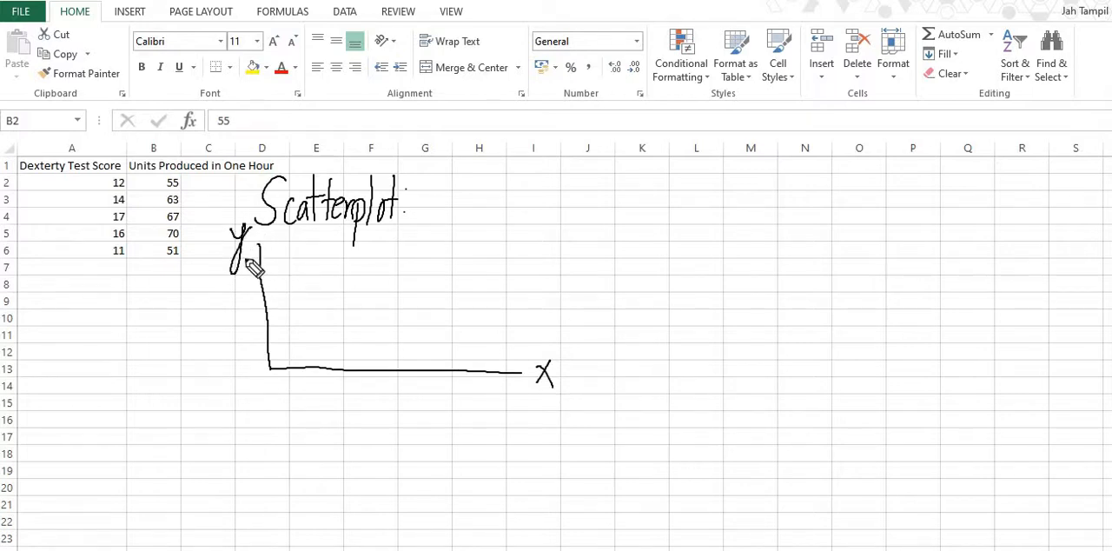
{"action": "mouse_move", "coordinate": [567, 356]}
{"action": "left_mouse_down"}
{"action": "mouse_move", "coordinate": [600, 385]}
{"action": "mouse_move", "coordinate": [652, 357]}
{"action": "mouse_move", "coordinate": [669, 387]}
{"action": "mouse_move", "coordinate": [678, 382]}
{"action": "left_mouse_up"}
{"action": "left_click_drag", "start_coordinate": [672, 351], "coordinate": [670, 395]}
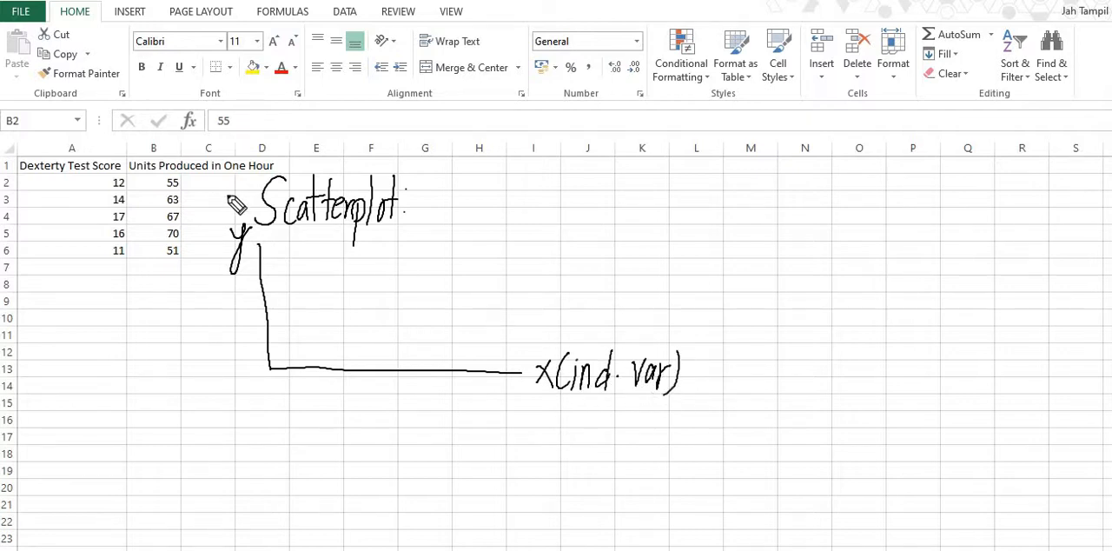
{"action": "mouse_move", "coordinate": [196, 189]}
{"action": "left_mouse_down"}
{"action": "mouse_move", "coordinate": [206, 221]}
{"action": "mouse_move", "coordinate": [217, 200]}
{"action": "mouse_move", "coordinate": [235, 227]}
{"action": "mouse_move", "coordinate": [231, 202]}
{"action": "mouse_move", "coordinate": [253, 180]}
{"action": "left_mouse_up"}
{"action": "left_click_drag", "start_coordinate": [254, 174], "coordinate": [256, 204]}
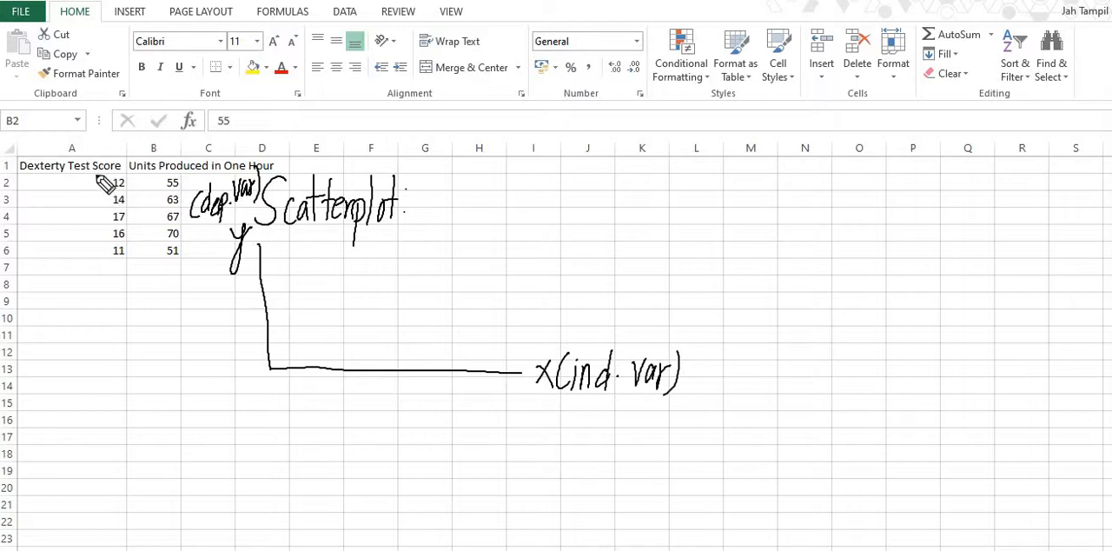
Circle the first data pair, 12 and 55, and mark numbered scales in tens along both sketched axes.
{"action": "mouse_move", "coordinate": [90, 172]}
{"action": "left_mouse_down"}
{"action": "mouse_move", "coordinate": [110, 198]}
{"action": "mouse_move", "coordinate": [175, 189]}
{"action": "mouse_move", "coordinate": [140, 170]}
{"action": "mouse_move", "coordinate": [104, 185]}
{"action": "left_mouse_up"}
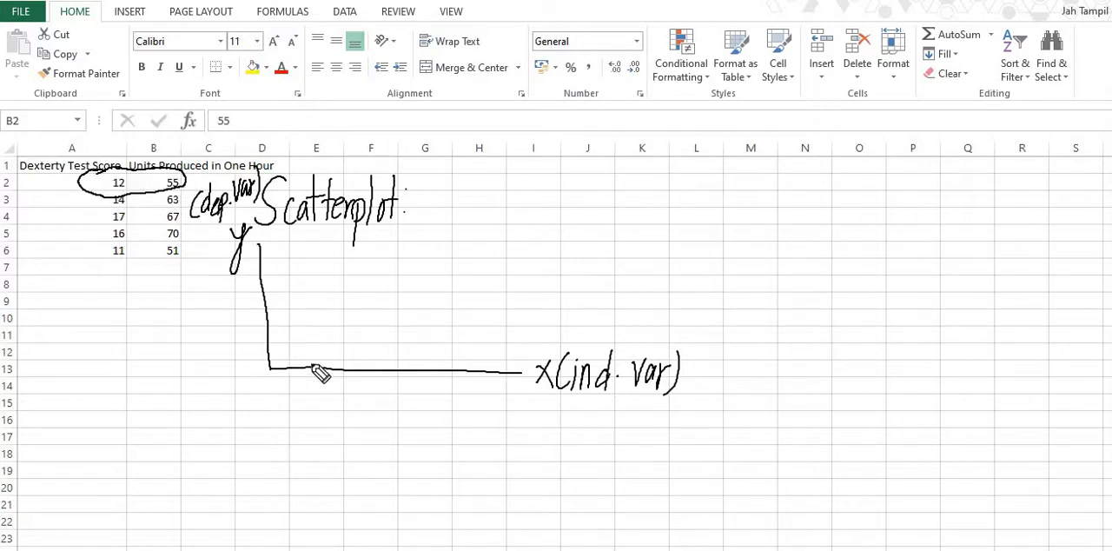
{"action": "mouse_move", "coordinate": [306, 363]}
{"action": "left_mouse_down"}
{"action": "mouse_move", "coordinate": [306, 376]}
{"action": "mouse_move", "coordinate": [273, 379]}
{"action": "mouse_move", "coordinate": [298, 398]}
{"action": "mouse_move", "coordinate": [341, 395]}
{"action": "left_mouse_up"}
{"action": "left_click_drag", "start_coordinate": [347, 382], "coordinate": [348, 383]}
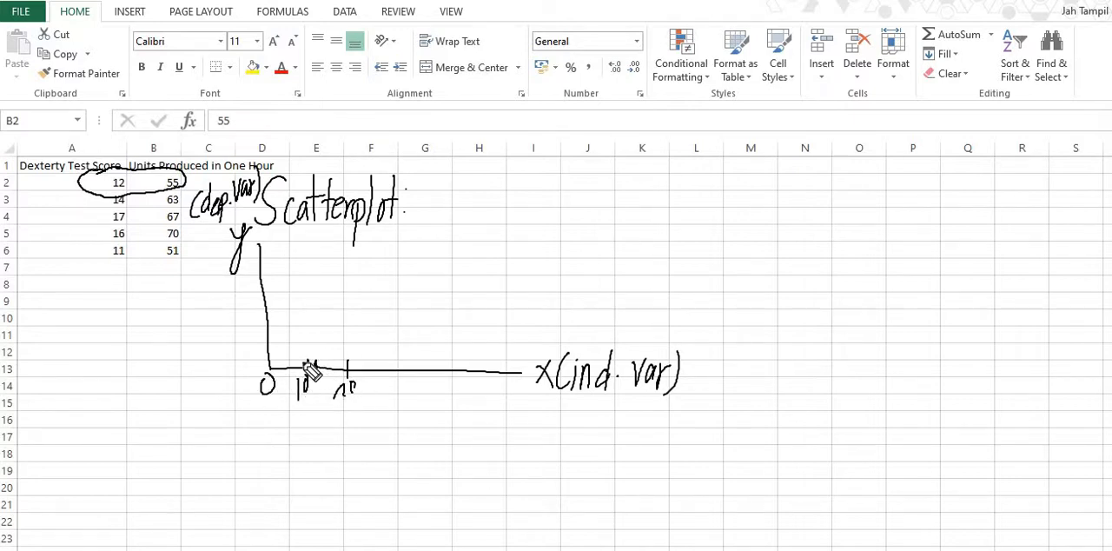
{"action": "left_click_drag", "start_coordinate": [277, 345], "coordinate": [245, 352]}
{"action": "mouse_move", "coordinate": [226, 316]}
{"action": "left_mouse_down"}
{"action": "mouse_move", "coordinate": [236, 327]}
{"action": "mouse_move", "coordinate": [231, 295]}
{"action": "mouse_move", "coordinate": [262, 276]}
{"action": "mouse_move", "coordinate": [224, 281]}
{"action": "mouse_move", "coordinate": [267, 253]}
{"action": "mouse_move", "coordinate": [224, 266]}
{"action": "mouse_move", "coordinate": [228, 249]}
{"action": "left_mouse_up"}
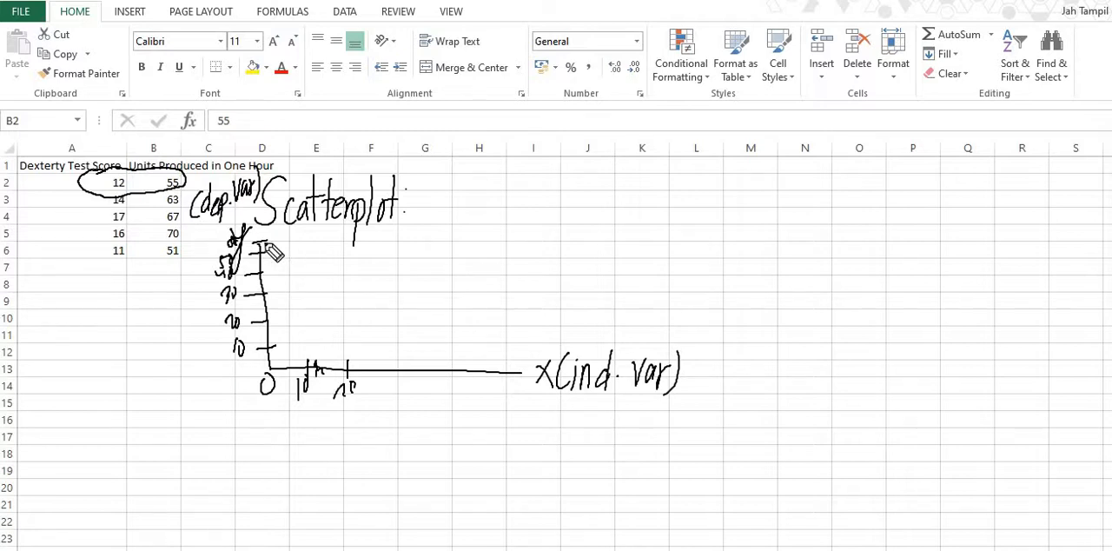
Plot the pair 12 and 55 as a circled point on the sketched axes, with guide lines to both scales.
{"action": "left_click_drag", "start_coordinate": [163, 179], "coordinate": [295, 235]}
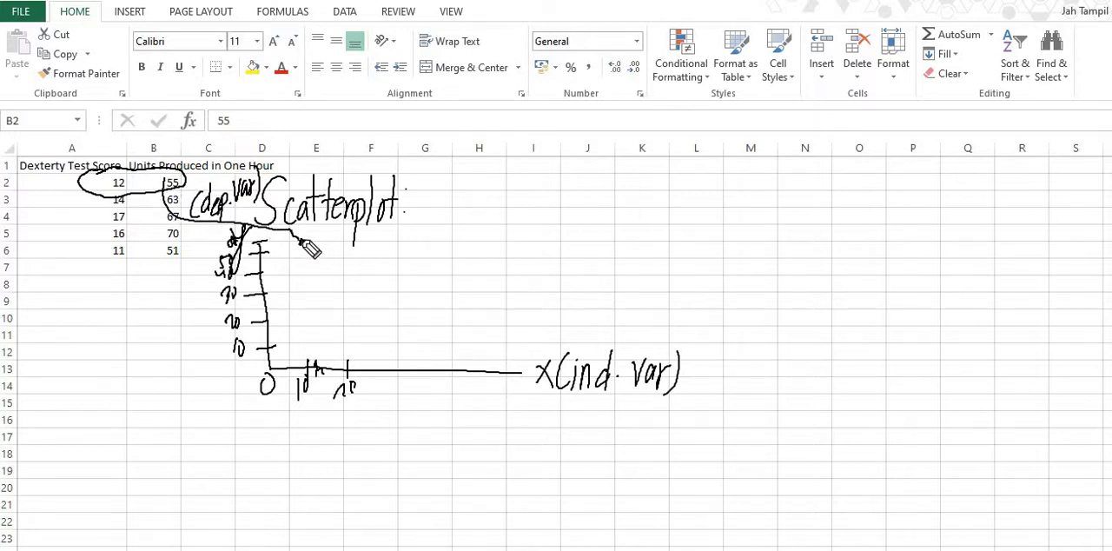
{"action": "left_click_drag", "start_coordinate": [334, 364], "coordinate": [335, 373]}
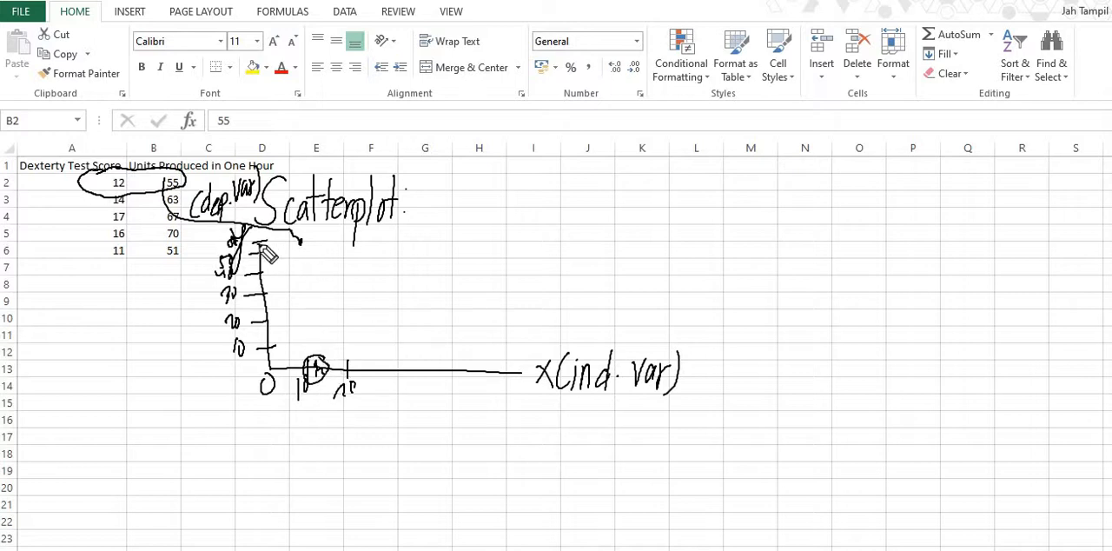
{"action": "left_click_drag", "start_coordinate": [258, 246], "coordinate": [291, 237]}
{"action": "mouse_move", "coordinate": [313, 343]}
{"action": "left_mouse_down"}
{"action": "mouse_move", "coordinate": [300, 252]}
{"action": "mouse_move", "coordinate": [311, 271]}
{"action": "mouse_move", "coordinate": [328, 236]}
{"action": "mouse_move", "coordinate": [298, 248]}
{"action": "left_mouse_up"}
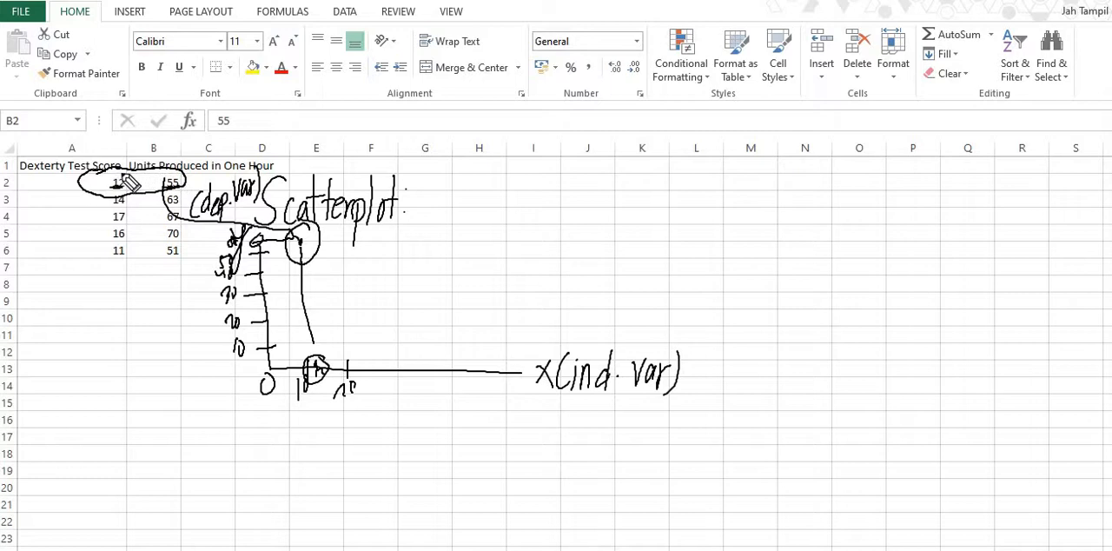
Circle both data columns and handwrite the questions "Trend?" and "Pattern?" inside the sketched graph.
{"action": "mouse_move", "coordinate": [128, 182]}
{"action": "left_mouse_down"}
{"action": "mouse_move", "coordinate": [90, 239]}
{"action": "mouse_move", "coordinate": [128, 233]}
{"action": "mouse_move", "coordinate": [120, 178]}
{"action": "mouse_move", "coordinate": [139, 248]}
{"action": "mouse_move", "coordinate": [193, 186]}
{"action": "mouse_move", "coordinate": [303, 208]}
{"action": "mouse_move", "coordinate": [362, 259]}
{"action": "mouse_move", "coordinate": [374, 232]}
{"action": "left_mouse_up"}
{"action": "left_click_drag", "start_coordinate": [357, 275], "coordinate": [372, 275]}
{"action": "mouse_move", "coordinate": [364, 276]}
{"action": "left_mouse_down"}
{"action": "mouse_move", "coordinate": [366, 304]}
{"action": "mouse_move", "coordinate": [380, 283]}
{"action": "mouse_move", "coordinate": [395, 299]}
{"action": "mouse_move", "coordinate": [439, 271]}
{"action": "mouse_move", "coordinate": [448, 296]}
{"action": "left_mouse_up"}
{"action": "mouse_move", "coordinate": [387, 328]}
{"action": "left_mouse_down"}
{"action": "mouse_move", "coordinate": [385, 359]}
{"action": "mouse_move", "coordinate": [420, 314]}
{"action": "mouse_move", "coordinate": [422, 338]}
{"action": "mouse_move", "coordinate": [426, 328]}
{"action": "mouse_move", "coordinate": [440, 351]}
{"action": "mouse_move", "coordinate": [472, 323]}
{"action": "left_mouse_up"}
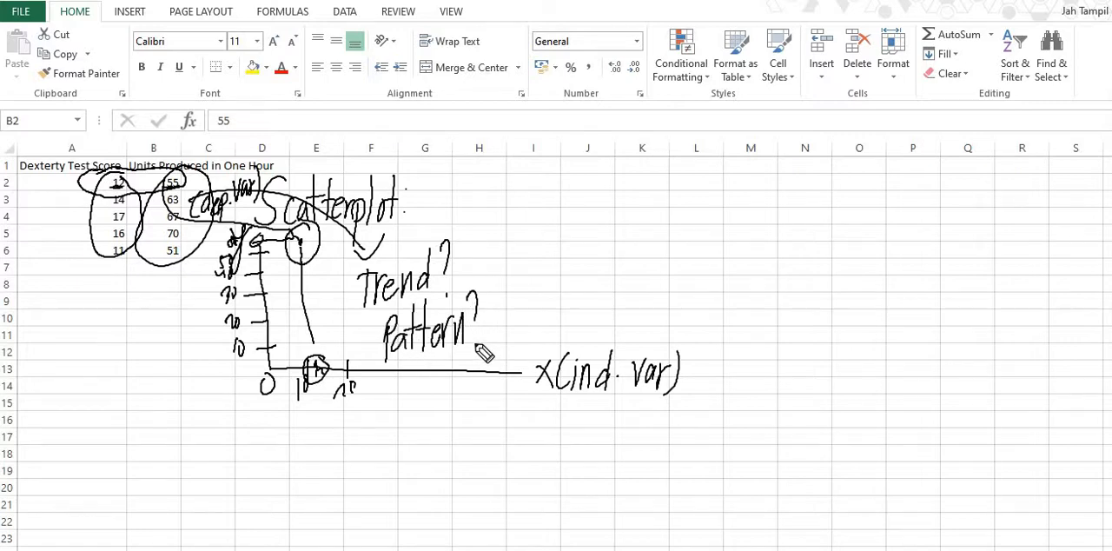
{"action": "left_click", "coordinate": [469, 338]}
Bracket the two handwritten questions to a note reading "Relationship?" and clear all ink from the sheet.
{"action": "left_click_drag", "start_coordinate": [465, 259], "coordinate": [513, 280]}
{"action": "mouse_move", "coordinate": [497, 338]}
{"action": "left_mouse_down"}
{"action": "mouse_move", "coordinate": [520, 279]}
{"action": "mouse_move", "coordinate": [556, 288]}
{"action": "mouse_move", "coordinate": [580, 278]}
{"action": "left_mouse_up"}
{"action": "left_click", "coordinate": [587, 230]}
{"action": "left_click_drag", "start_coordinate": [588, 235], "coordinate": [591, 290]}
{"action": "mouse_move", "coordinate": [579, 262]}
{"action": "left_mouse_down"}
{"action": "mouse_move", "coordinate": [601, 261]}
{"action": "mouse_move", "coordinate": [602, 288]}
{"action": "mouse_move", "coordinate": [629, 291]}
{"action": "left_mouse_up"}
{"action": "left_click_drag", "start_coordinate": [641, 261], "coordinate": [632, 280]}
{"action": "mouse_move", "coordinate": [643, 230]}
{"action": "left_mouse_down"}
{"action": "mouse_move", "coordinate": [653, 271]}
{"action": "mouse_move", "coordinate": [644, 284]}
{"action": "left_mouse_up"}
{"action": "left_click_drag", "start_coordinate": [660, 219], "coordinate": [672, 252]}
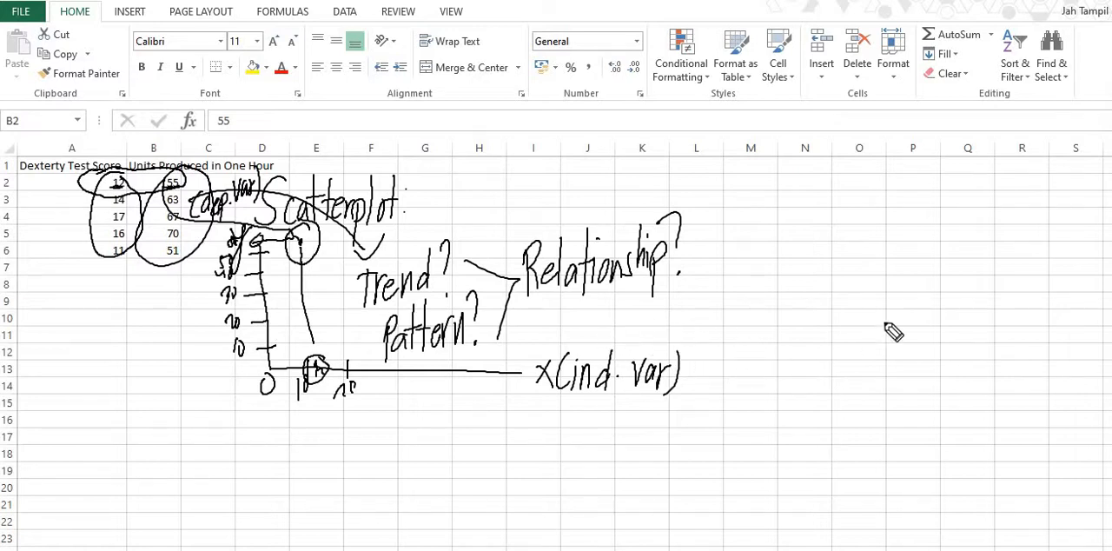
{"action": "key", "text": "Escape"}
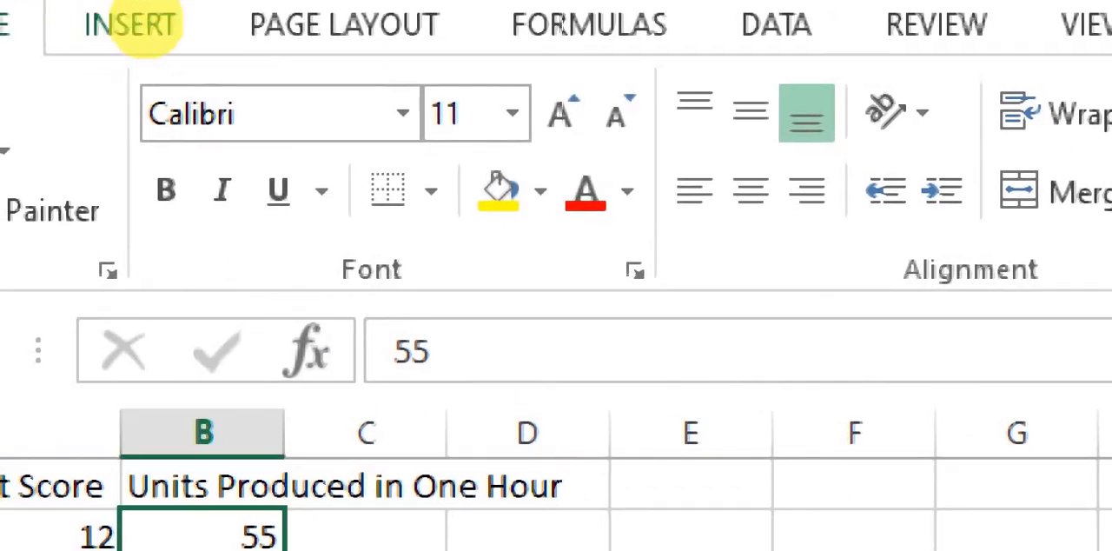
Insert a plain markers-only Scatter chart from the test score and units produced data in A1:B6.
{"action": "left_click", "coordinate": [130, 21]}
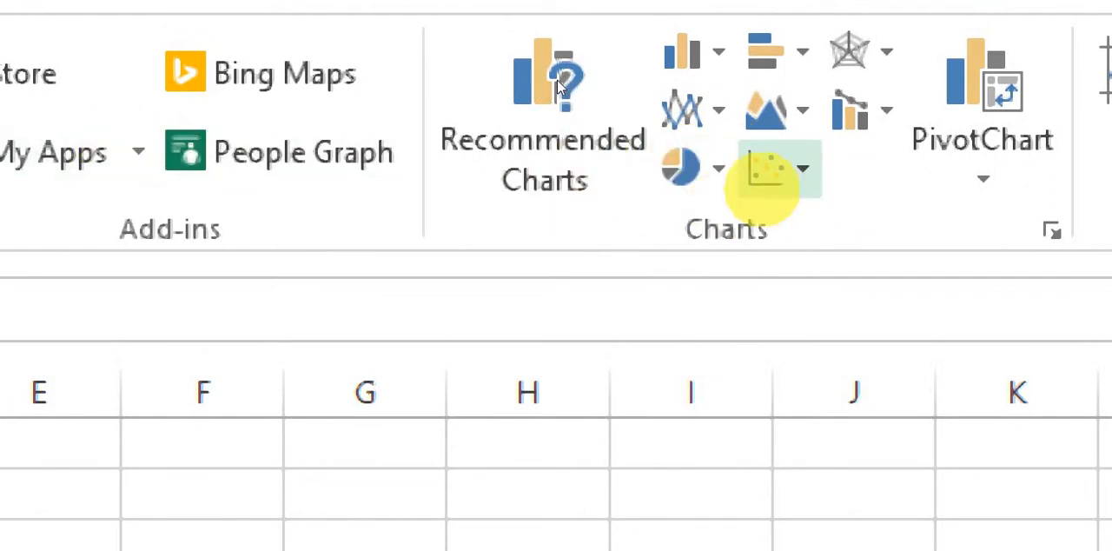
{"action": "left_click", "coordinate": [772, 159]}
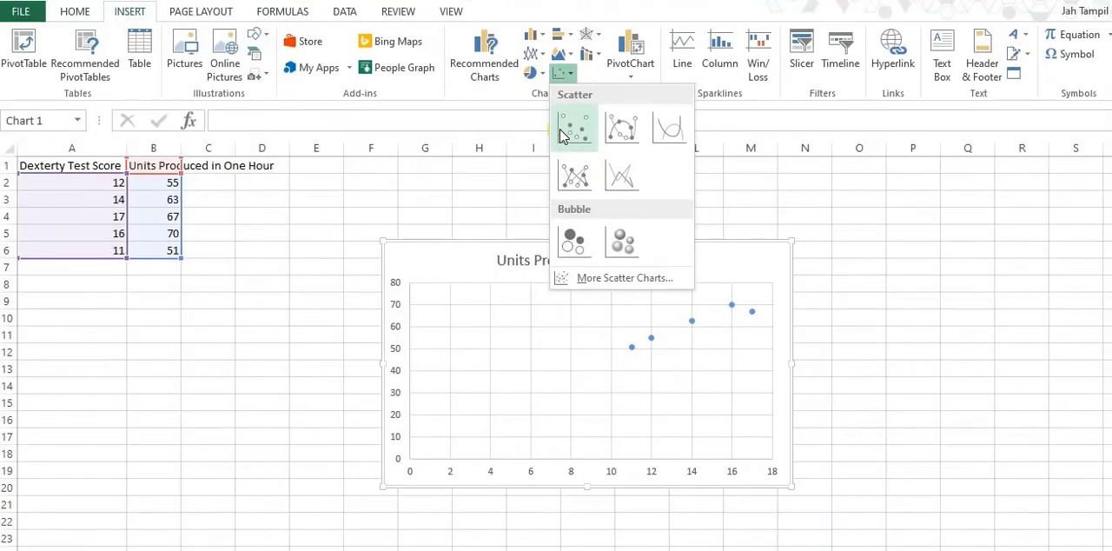
{"action": "left_click", "coordinate": [94, 165]}
{"action": "left_click", "coordinate": [94, 165]}
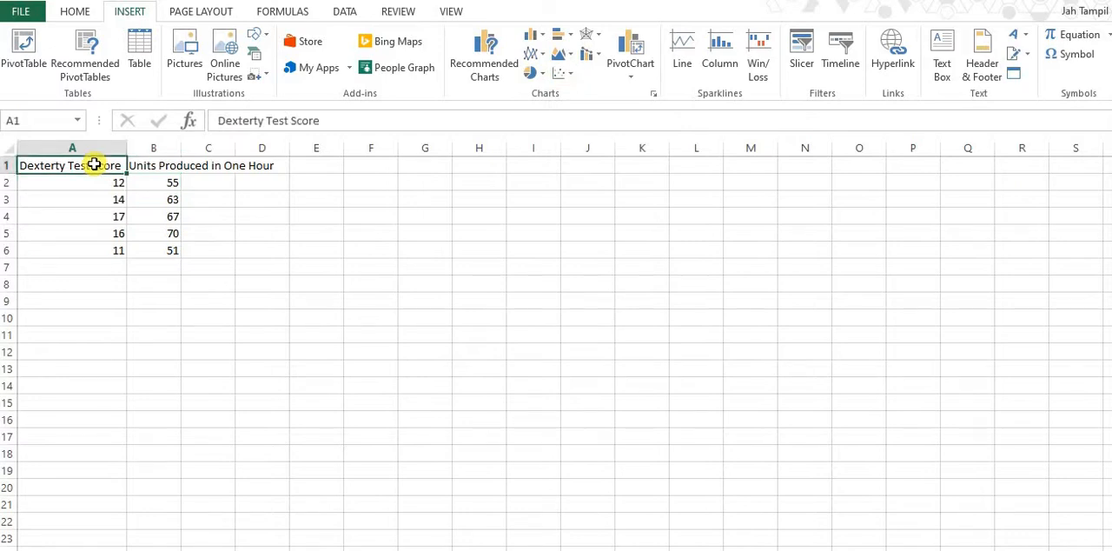
{"action": "mouse_move", "coordinate": [93, 166]}
{"action": "left_mouse_down"}
{"action": "mouse_move", "coordinate": [124, 188]}
{"action": "mouse_move", "coordinate": [157, 250]}
{"action": "left_mouse_up"}
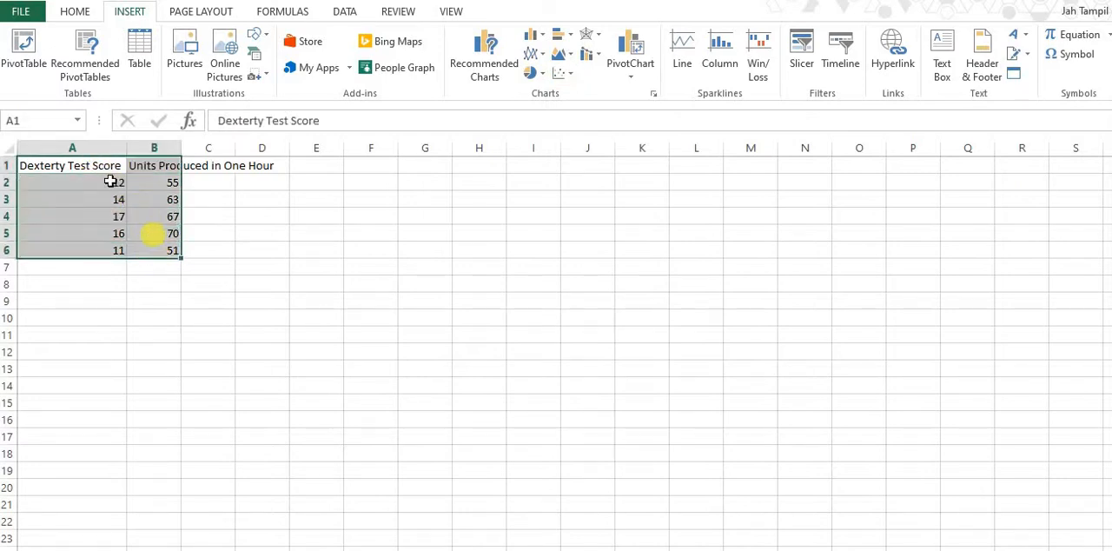
{"action": "left_click_drag", "start_coordinate": [89, 165], "coordinate": [151, 248]}
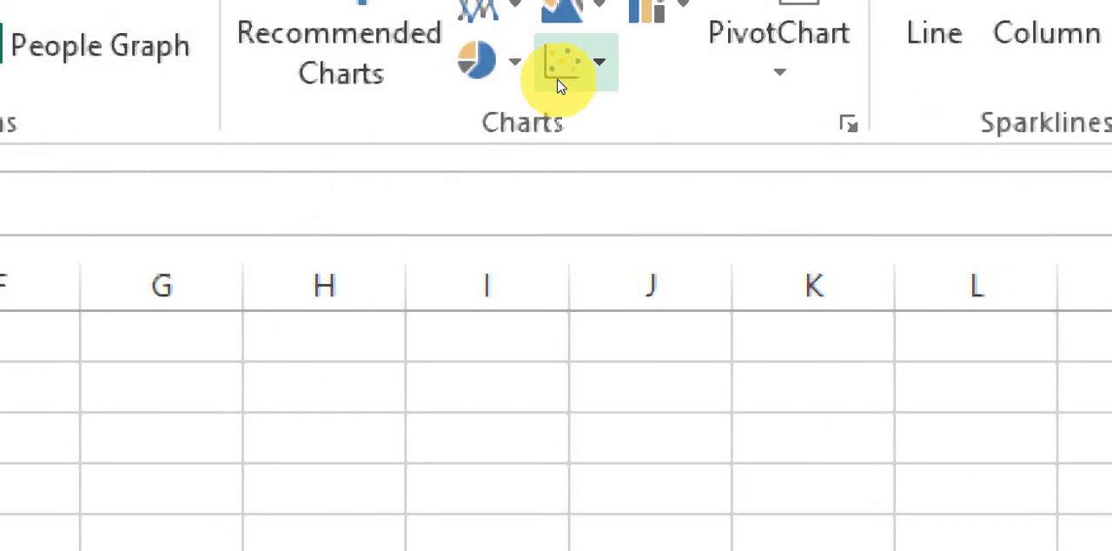
{"action": "left_click", "coordinate": [558, 85]}
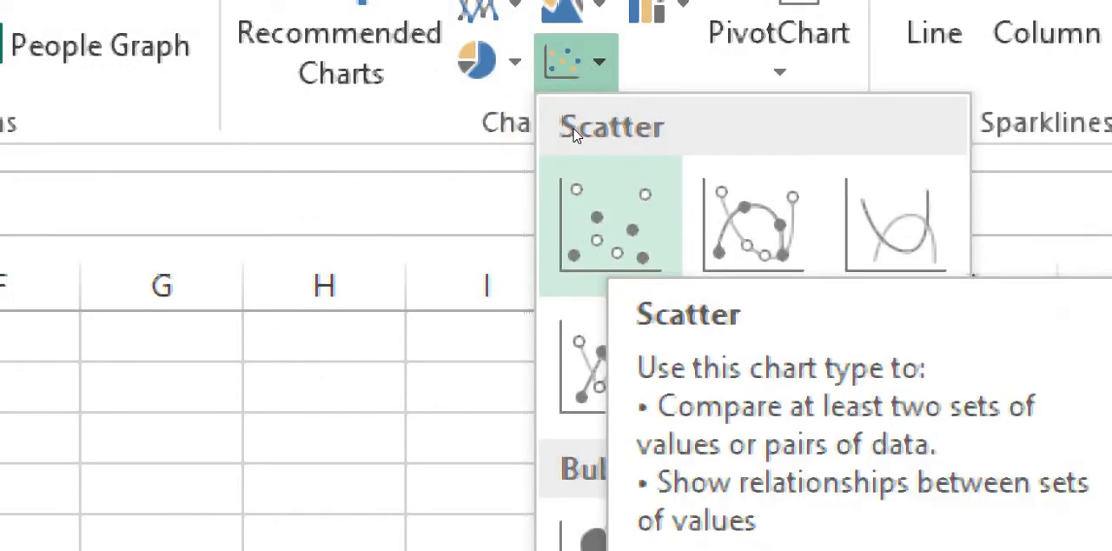
{"action": "left_click", "coordinate": [606, 226]}
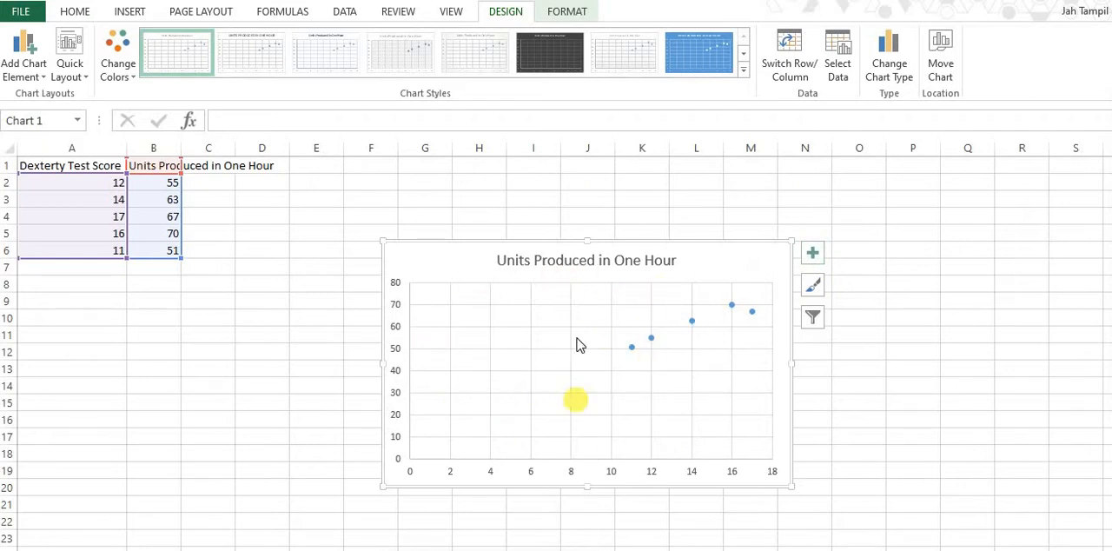
Try out axis titles, data labels and error bars on the scatter chart, leaving them all switched off.
{"action": "left_click", "coordinate": [813, 321]}
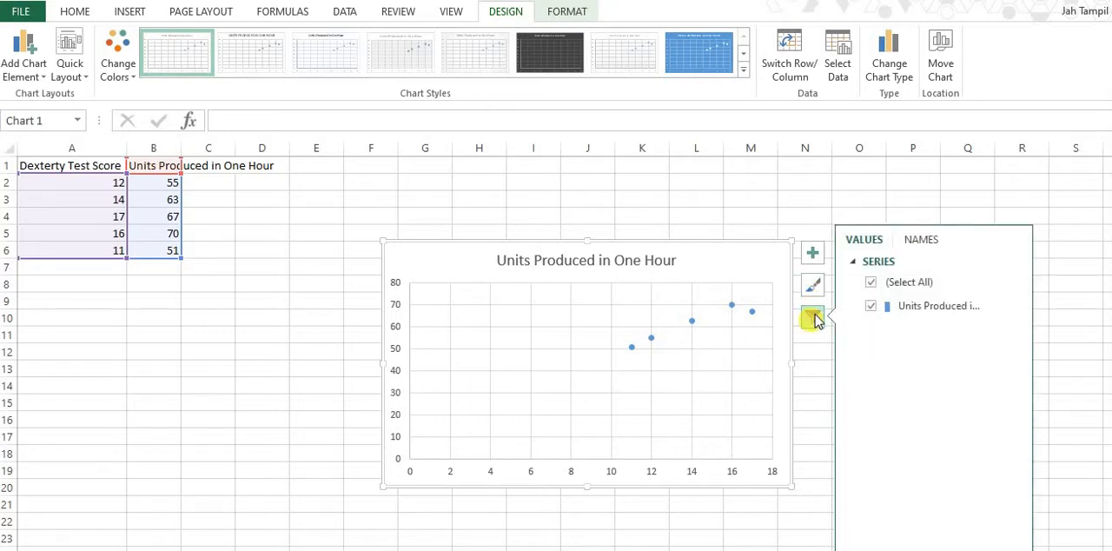
{"action": "left_click", "coordinate": [813, 253]}
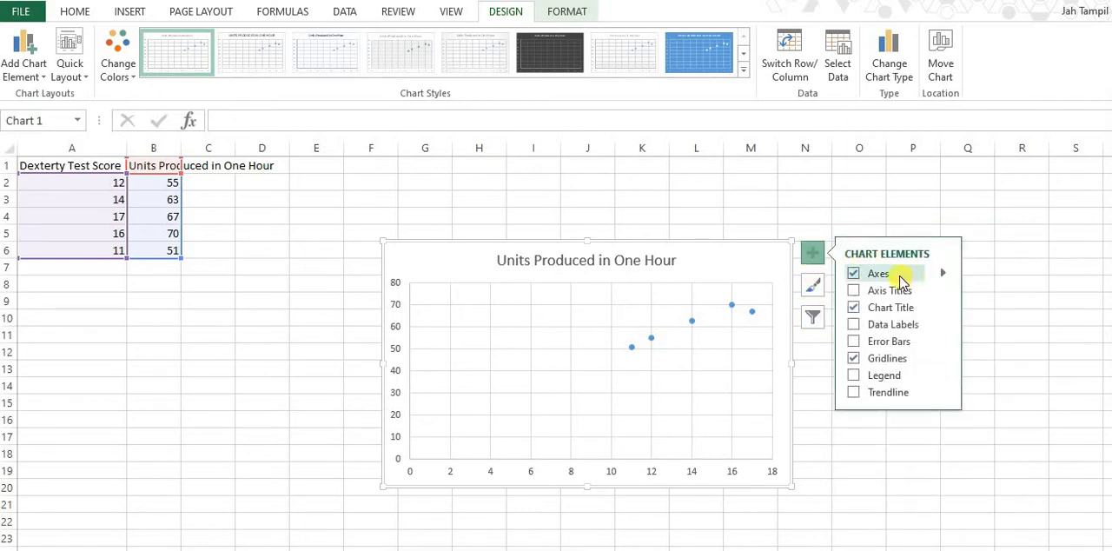
{"action": "left_click", "coordinate": [854, 290]}
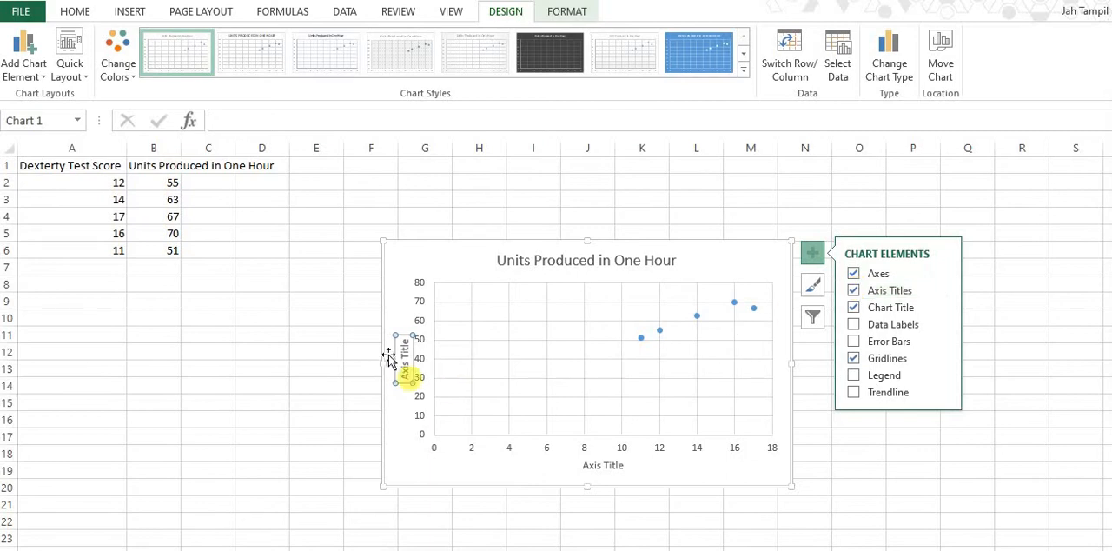
{"action": "left_click", "coordinate": [854, 291]}
{"action": "left_click", "coordinate": [853, 324]}
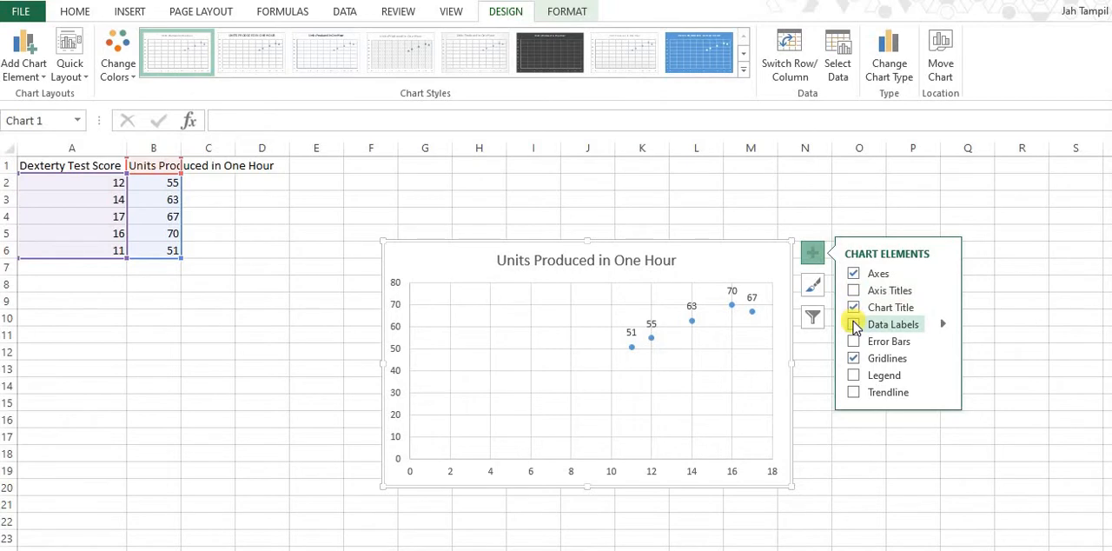
{"action": "left_click", "coordinate": [854, 341]}
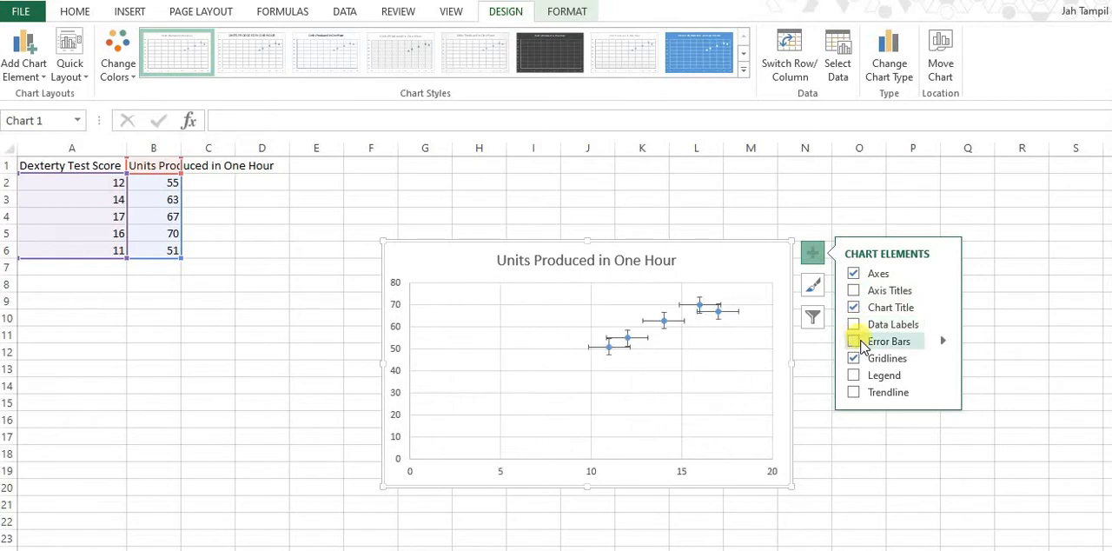
{"action": "left_click", "coordinate": [856, 343]}
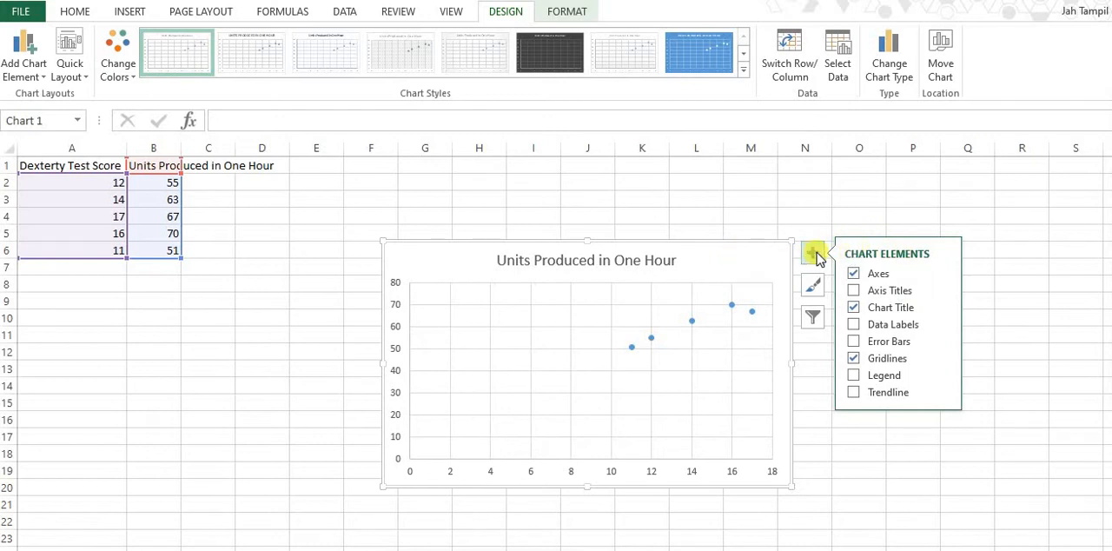
{"action": "left_click", "coordinate": [816, 401]}
Set the minimum bound of the scatter chart's horizontal axis to 10 and deselect the chart.
{"action": "left_click", "coordinate": [614, 473]}
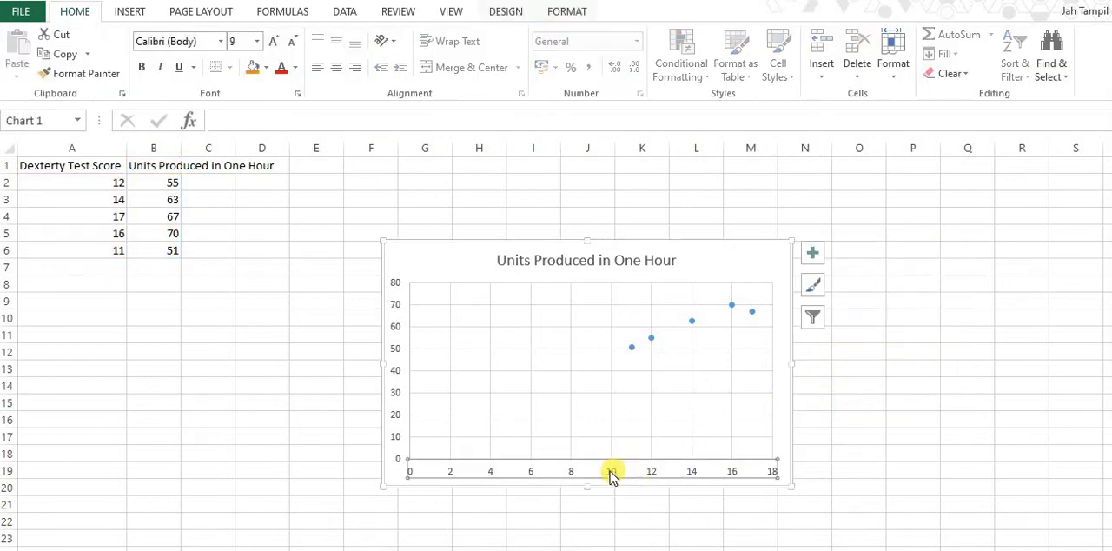
{"action": "right_click", "coordinate": [561, 468]}
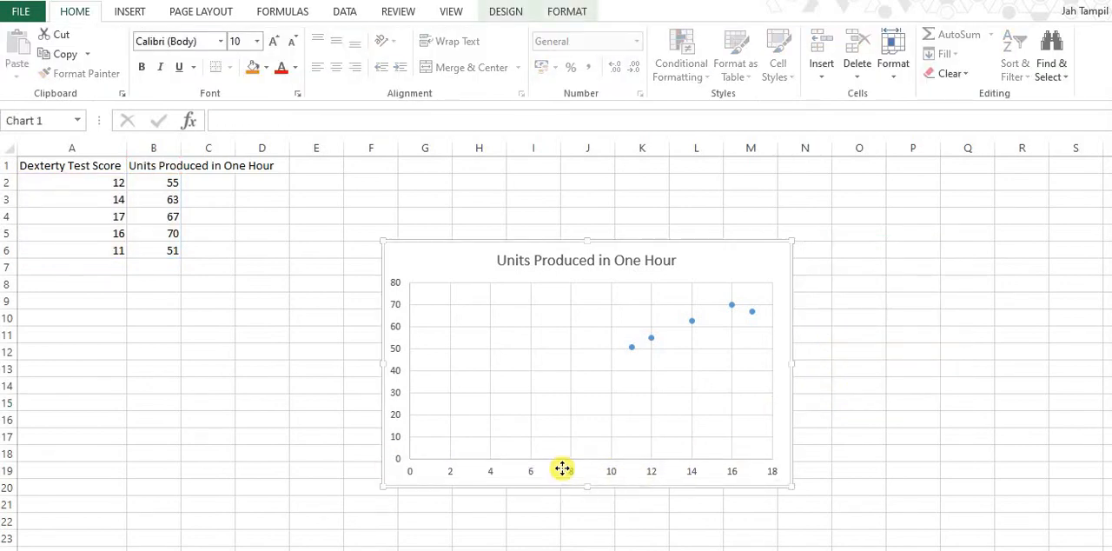
{"action": "left_click", "coordinate": [570, 473]}
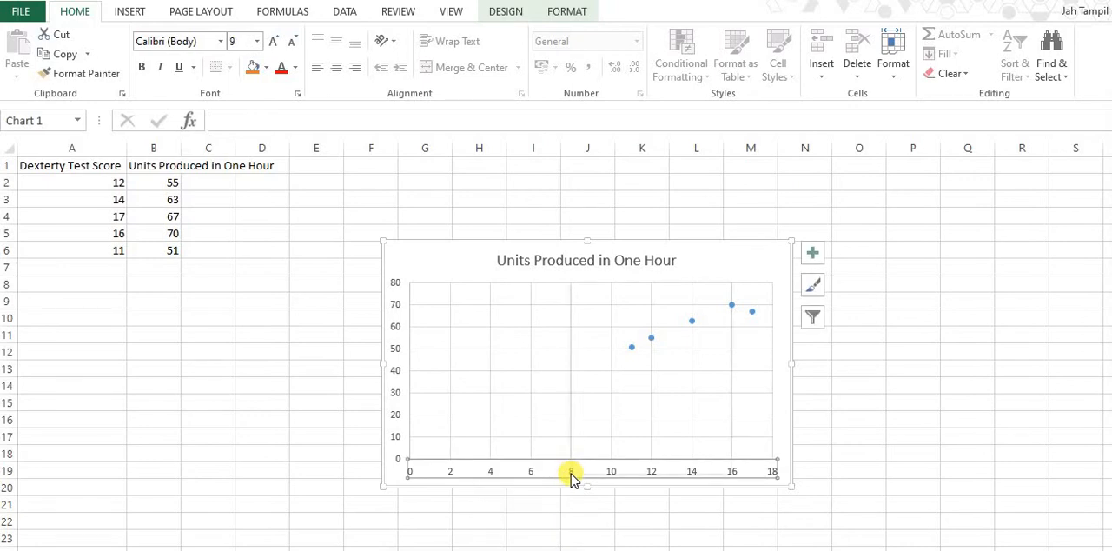
{"action": "right_click", "coordinate": [572, 474]}
{"action": "left_click", "coordinate": [628, 462]}
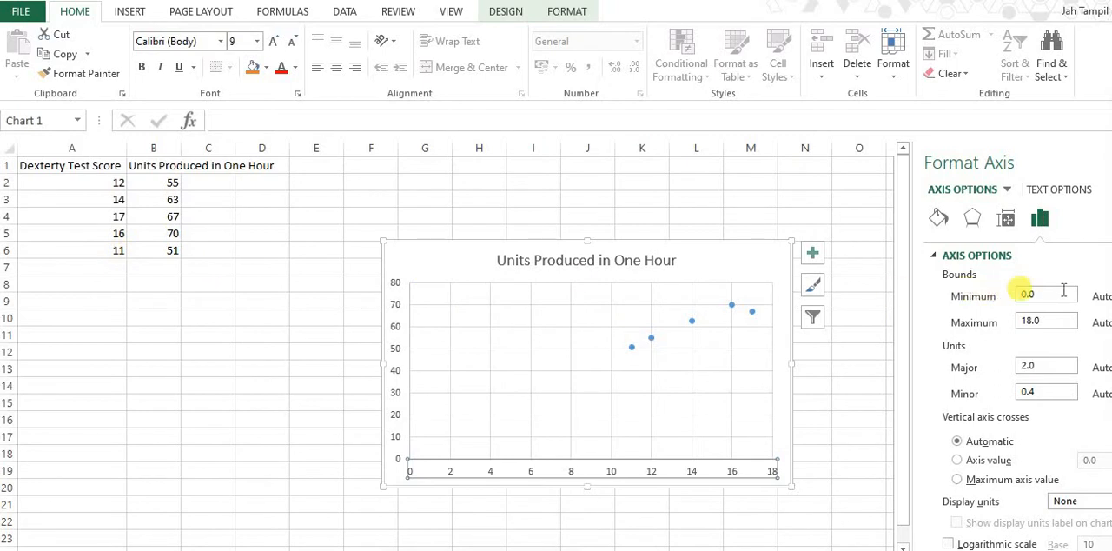
{"action": "left_click", "coordinate": [1022, 297]}
{"action": "double_click", "coordinate": [1022, 300]}
{"action": "type", "text": "10"}
{"action": "key", "text": "Return"}
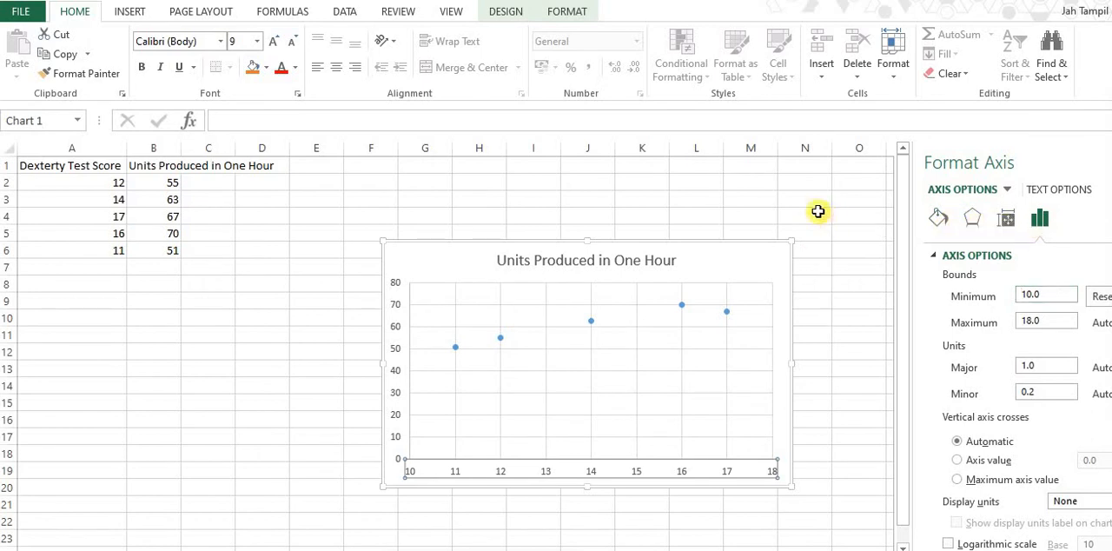
{"action": "left_click", "coordinate": [816, 214]}
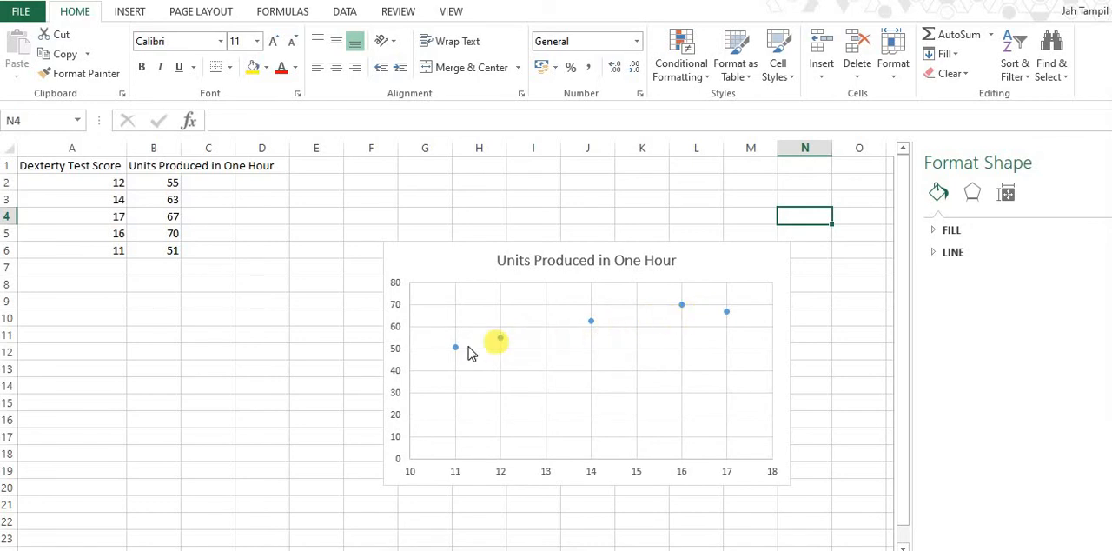
Draw a rising freehand trend line through the chart's data points and clear the ink.
{"action": "left_click", "coordinate": [730, 311]}
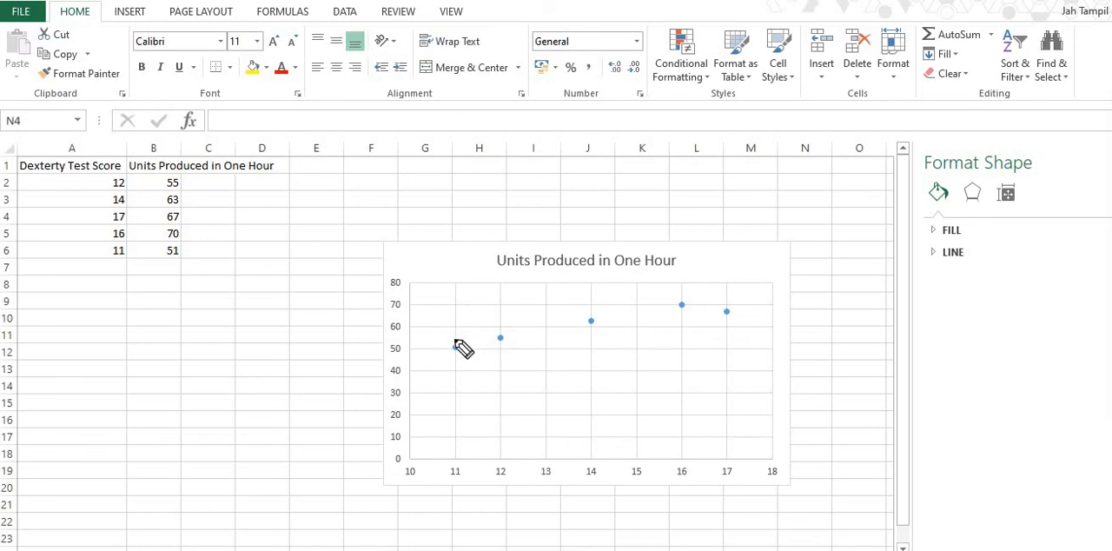
{"action": "mouse_move", "coordinate": [448, 355]}
{"action": "left_mouse_down"}
{"action": "mouse_move", "coordinate": [758, 280]}
{"action": "mouse_move", "coordinate": [752, 289]}
{"action": "left_mouse_up"}
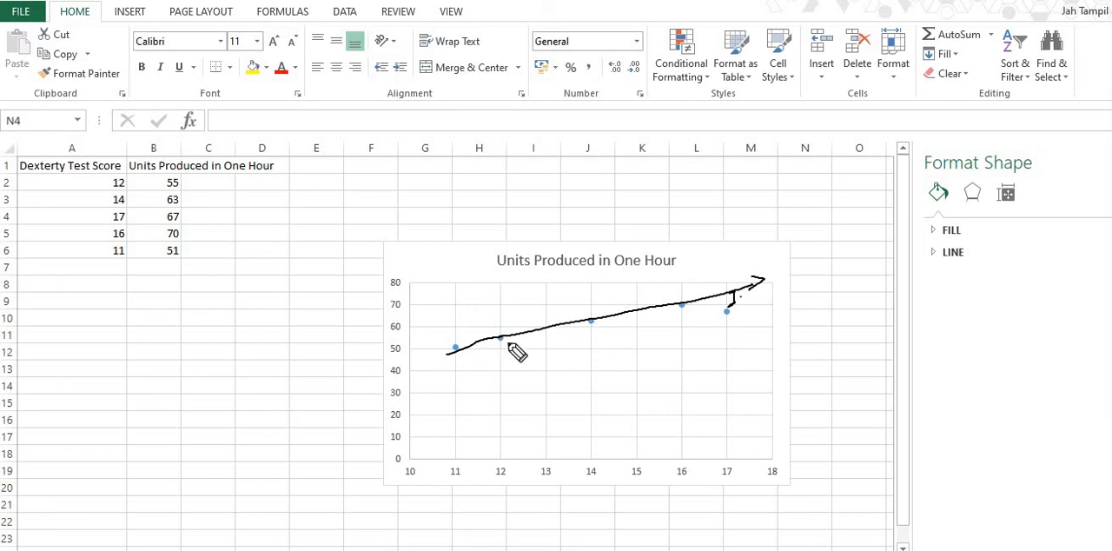
{"action": "key", "text": "Escape"}
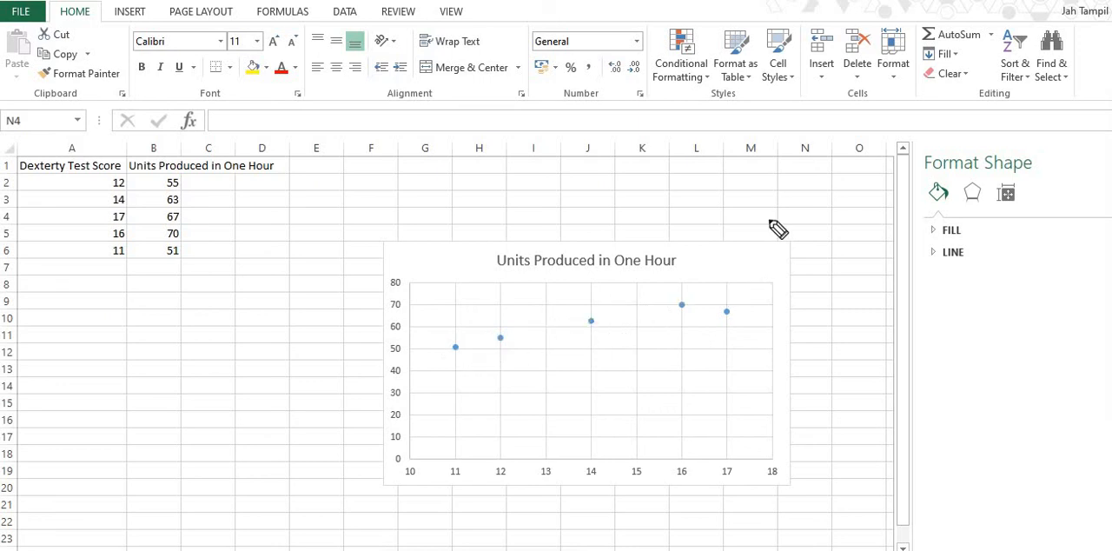